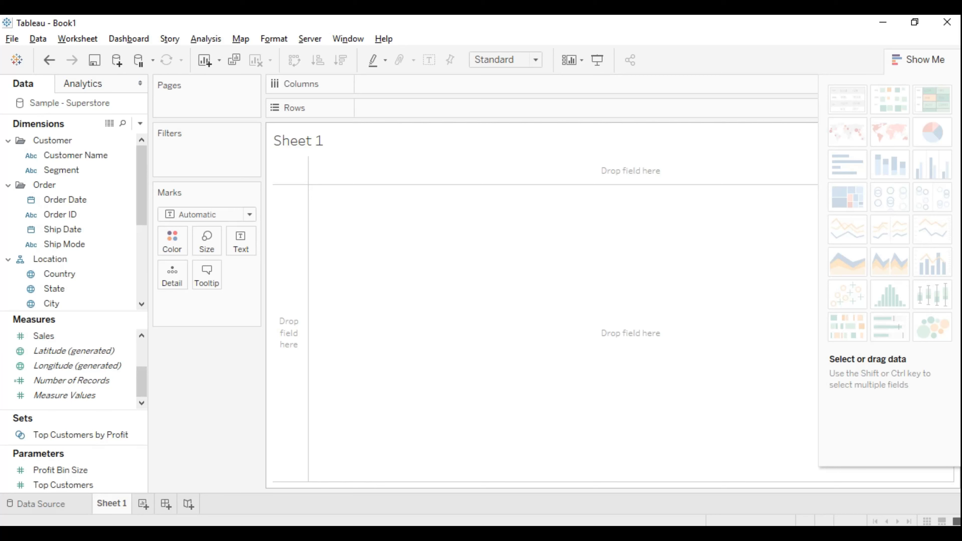
Step: Build a text table with Category as rows and the Quantity and Sales measures as value columns
scroll(81, 336, "up", 2)
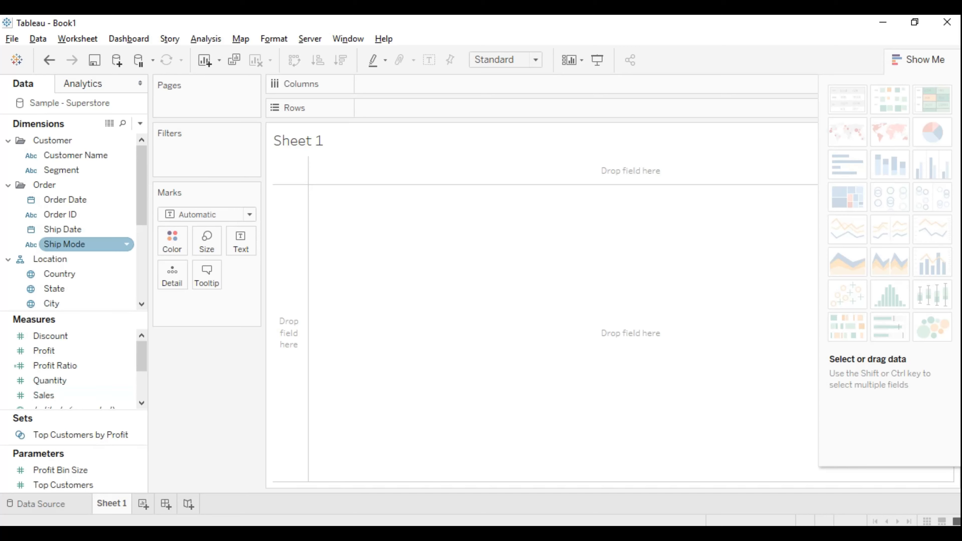
left_click_drag(87, 169, 383, 108)
scroll(87, 170, "down", 3)
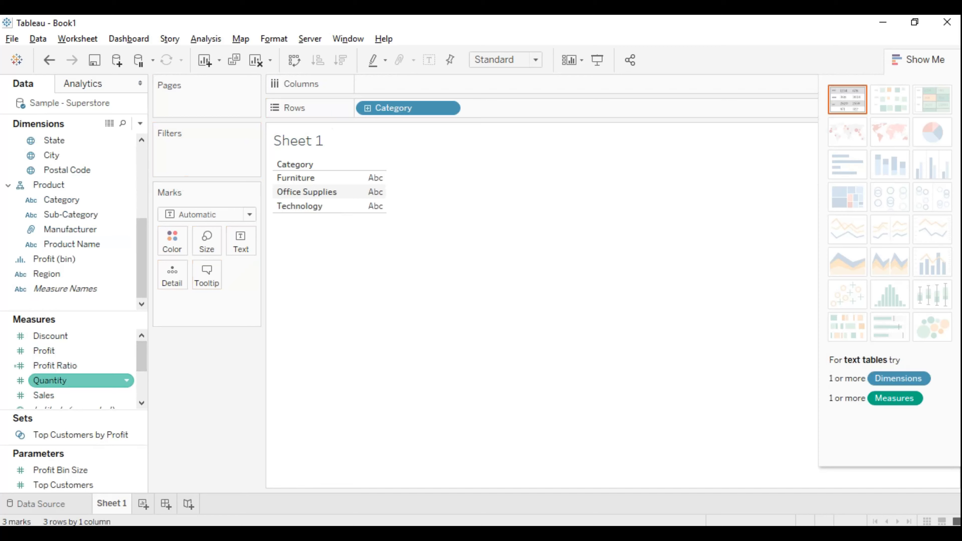
left_click_drag(75, 381, 353, 186)
left_click_drag(44, 395, 349, 193)
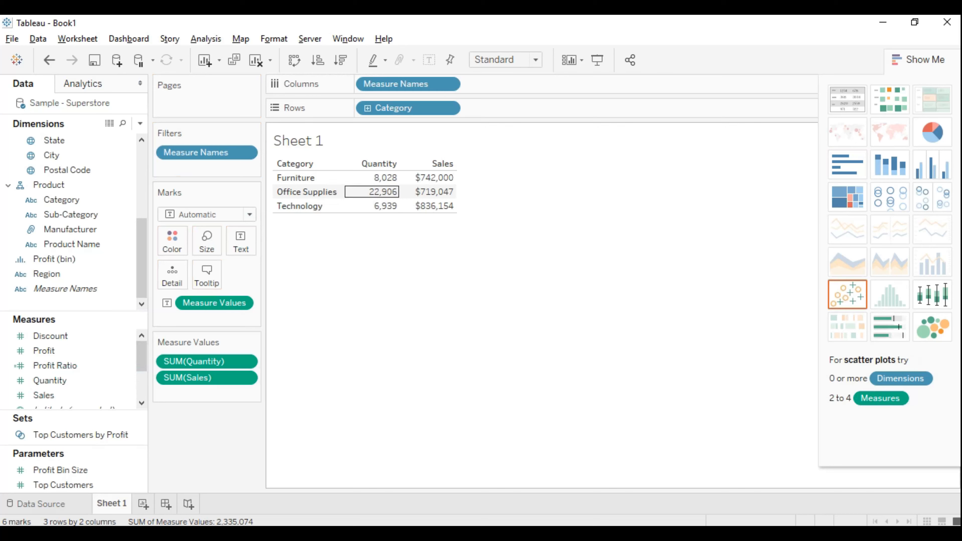
mouse_move(393, 180)
Step: Start a new calculated field and name it "Unit price"
left_click(139, 123)
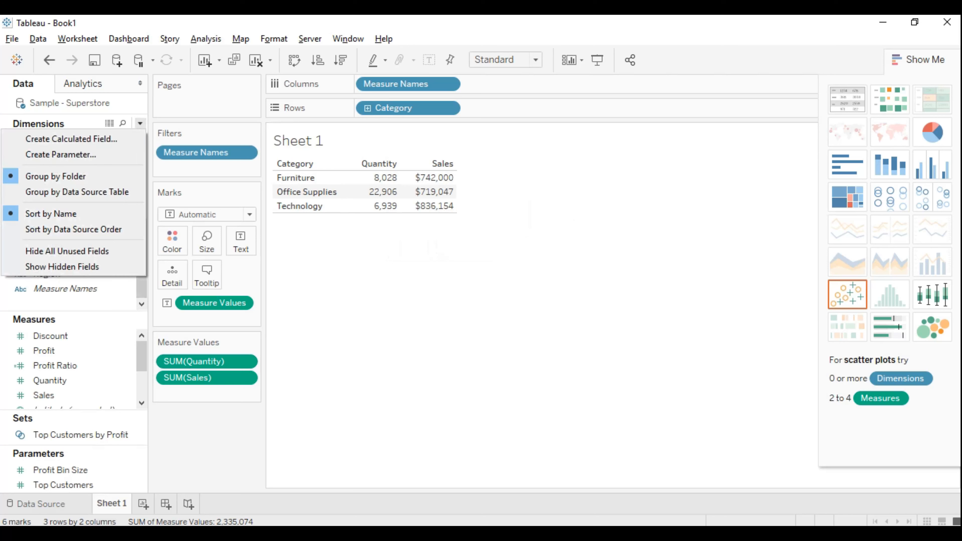
left_click(71, 139)
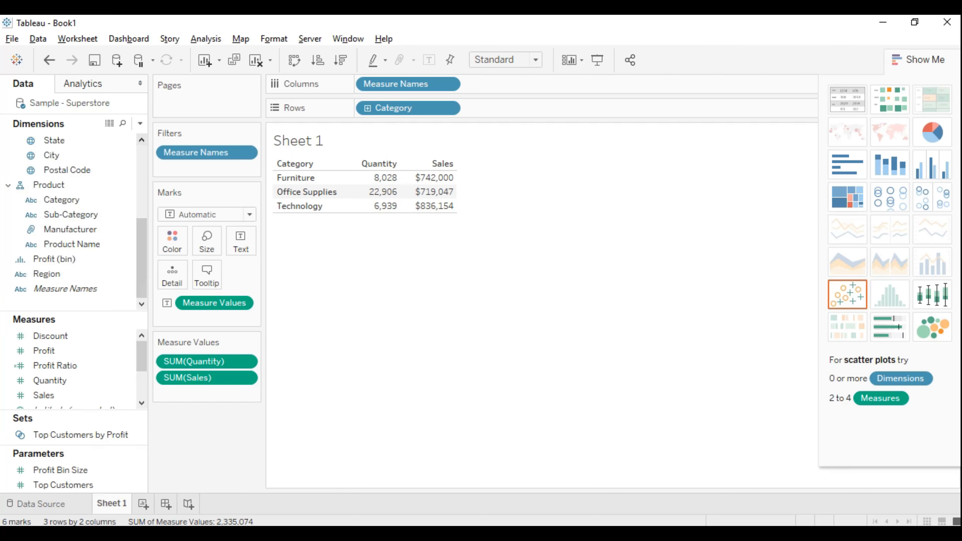
type("U")
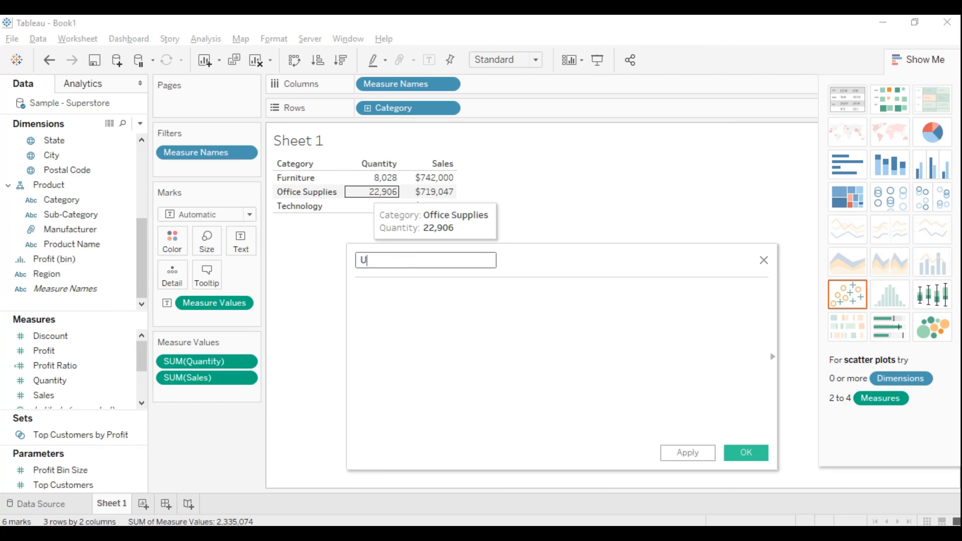
type("nit price")
left_click(357, 291)
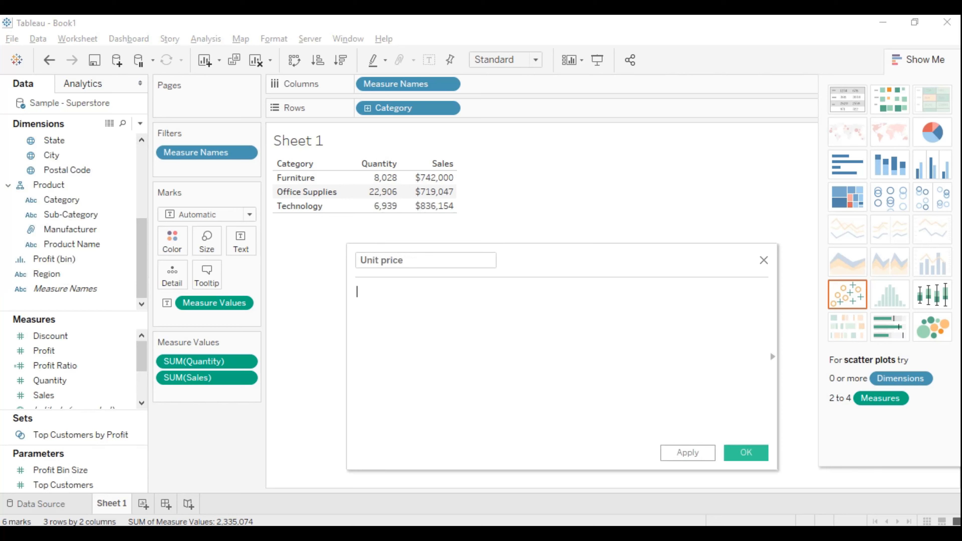
type("sum()")
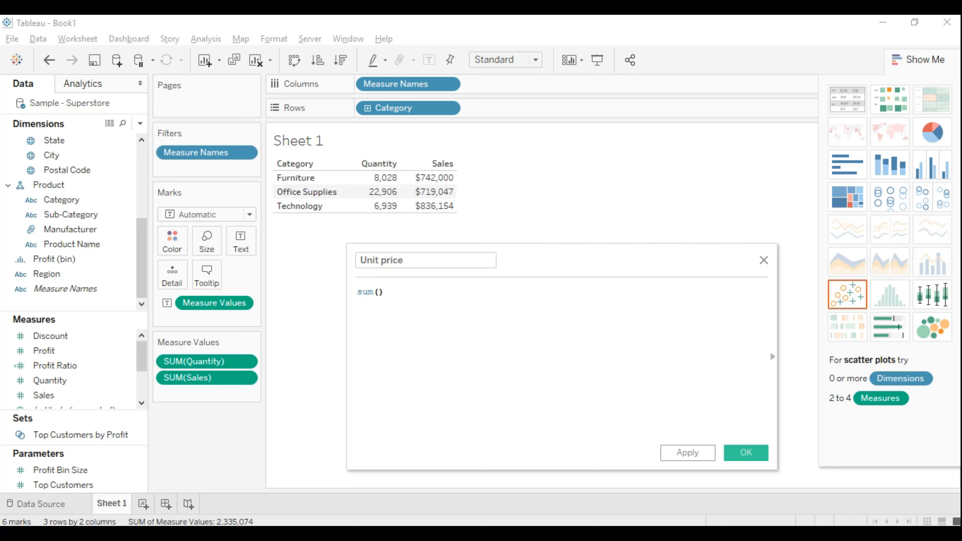
key("Left")
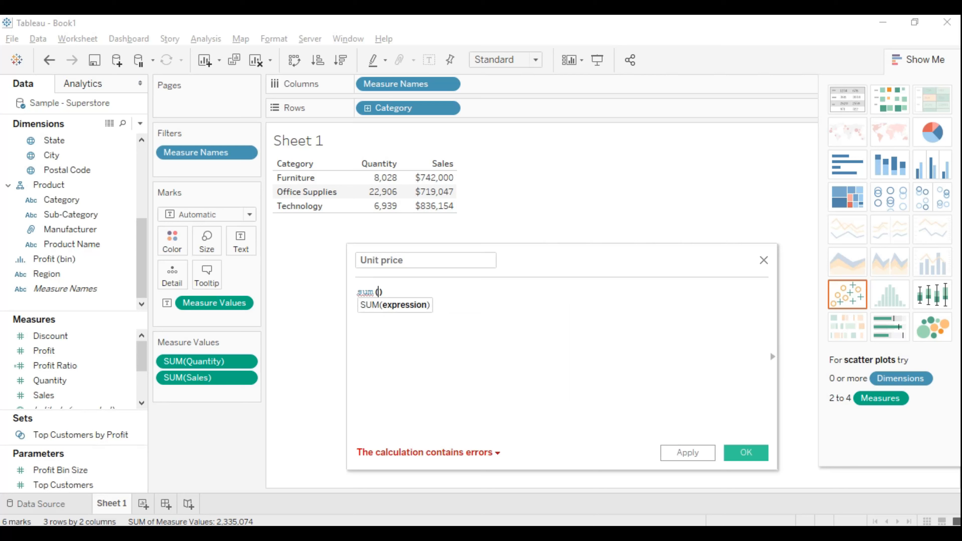
key("Right")
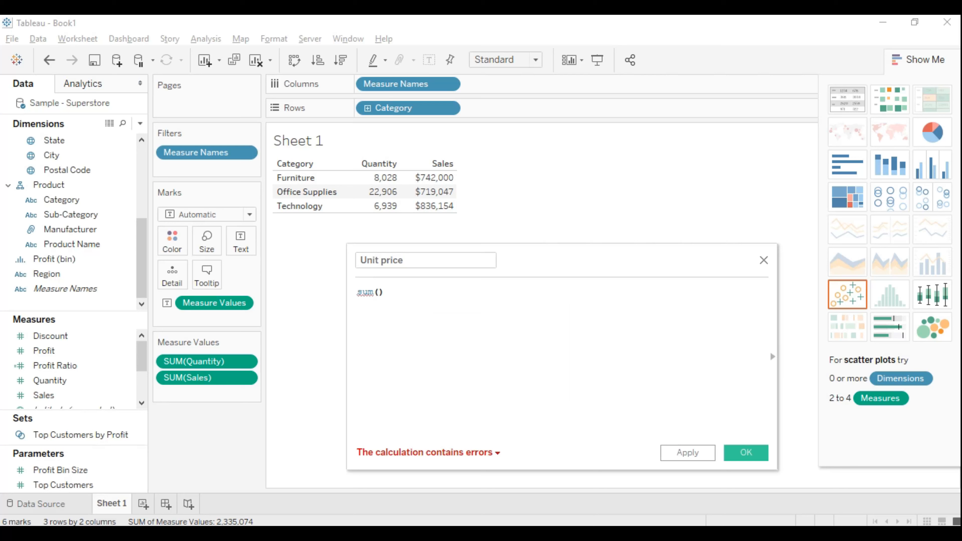
key("ctrl+a")
key("BackSpace")
Step: Enter the formula [Sales]/[Quantity] for the Unit price field and save the calculation
type("qu")
key("Return")
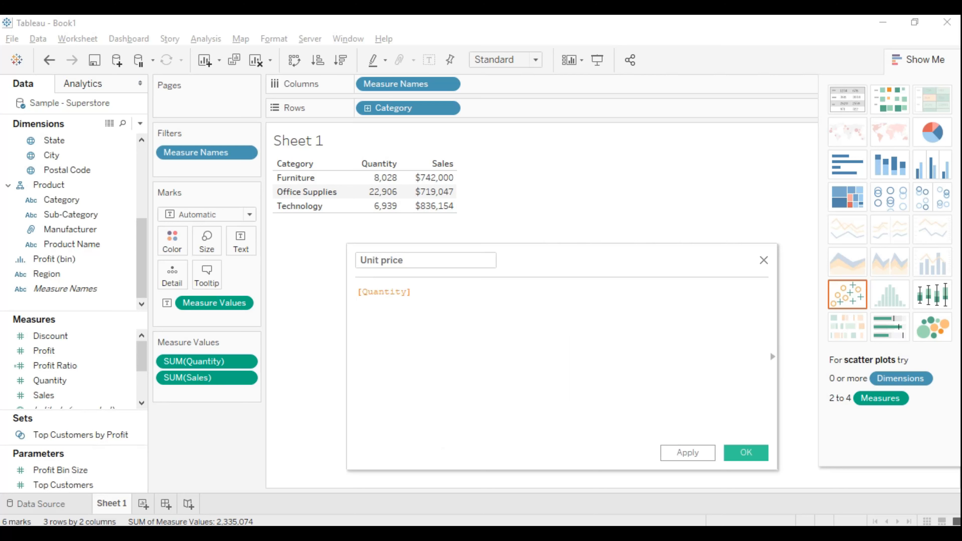
type("/")
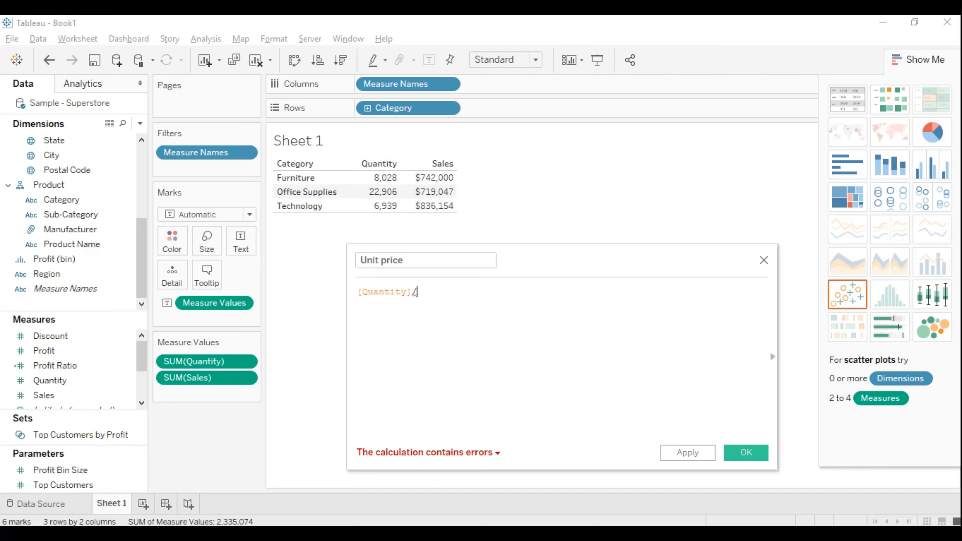
key("BackSpace")
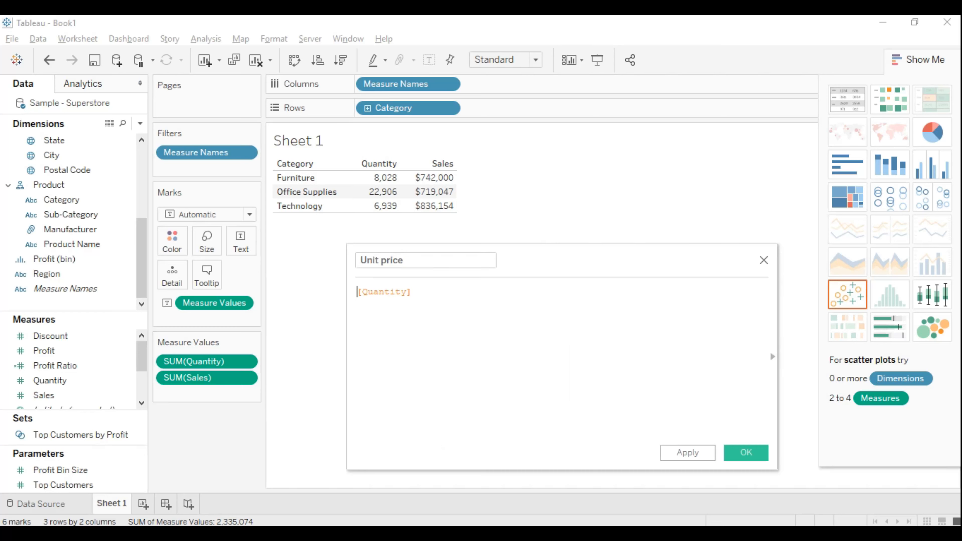
key("Home")
type("sales")
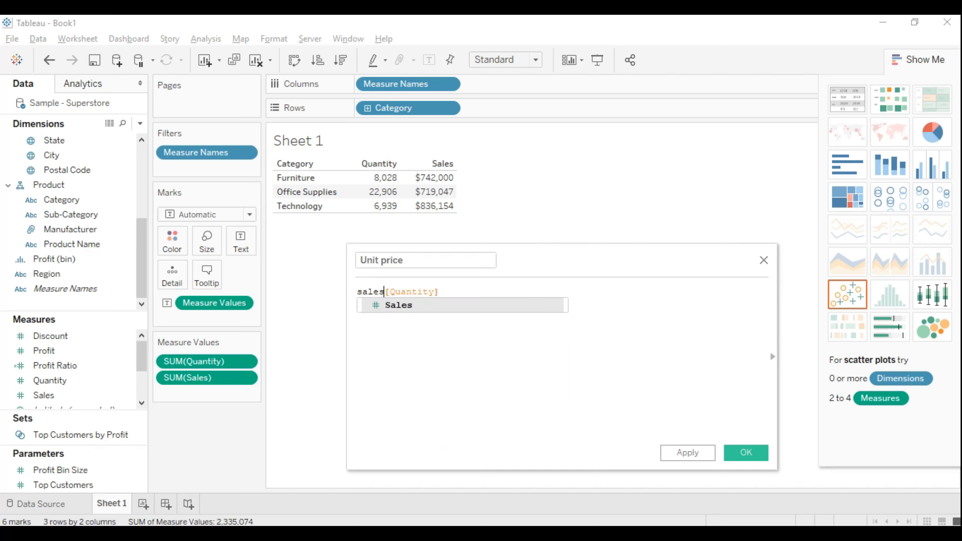
key("Return")
type("/")
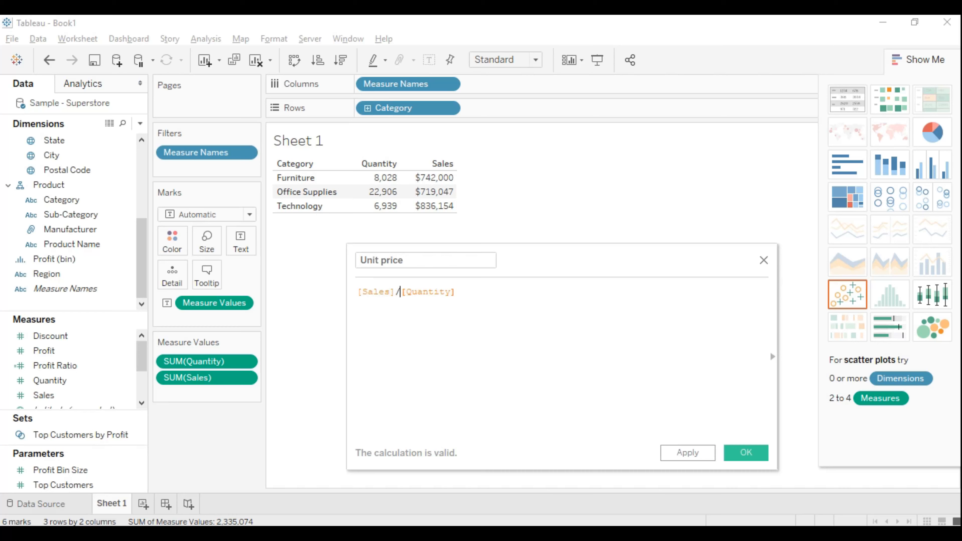
key("shift+Left")
key("Right")
left_click(746, 453)
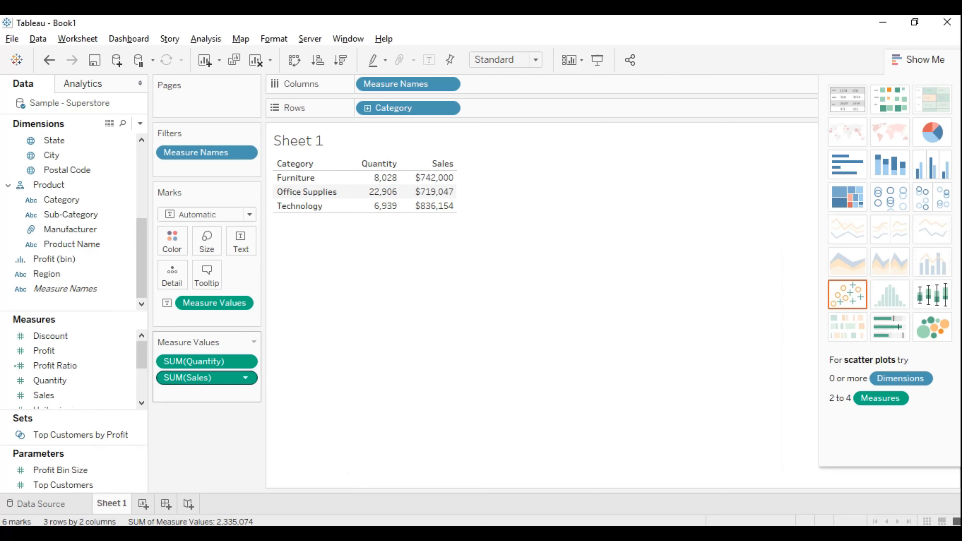
Step: Add the Unit price measure to the text table as a column after Sales
scroll(75, 365, "down", 2)
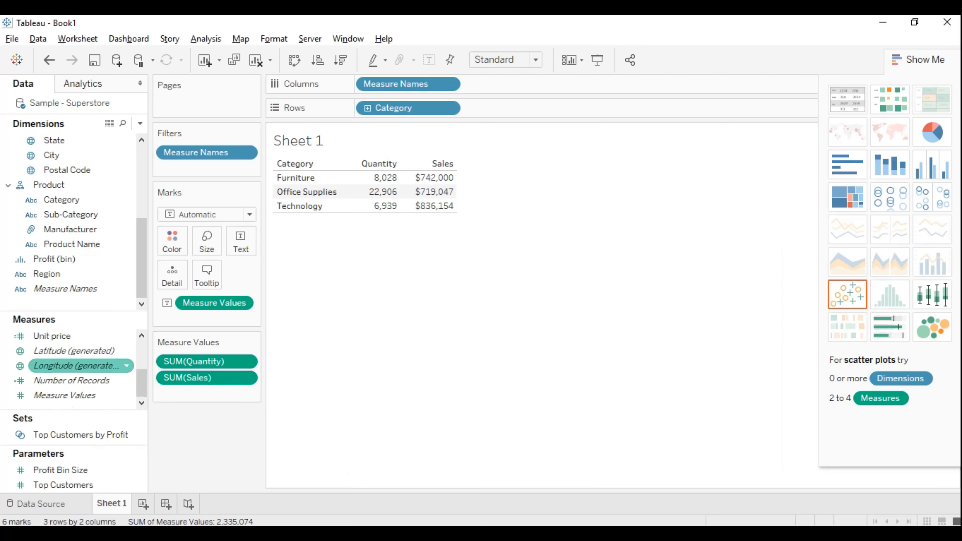
left_click_drag(75, 336, 421, 189)
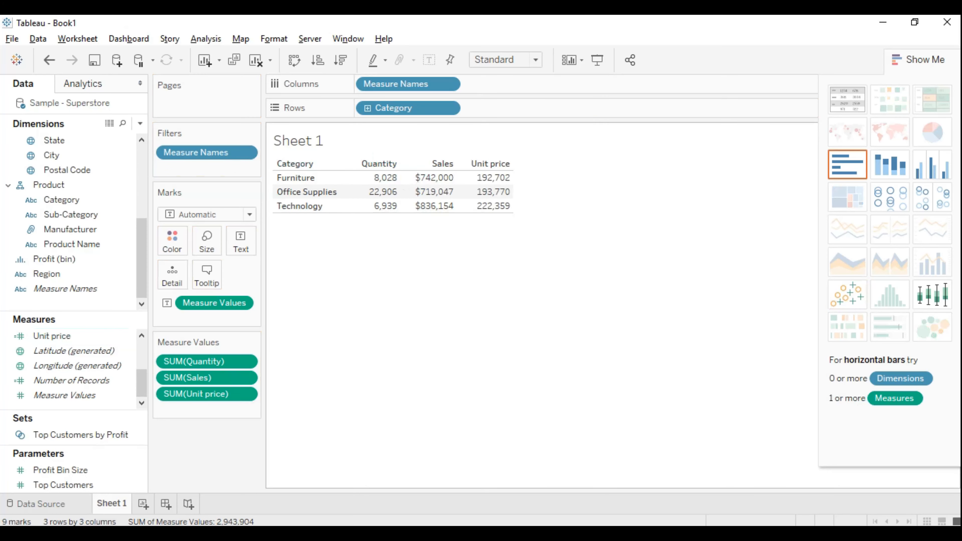
mouse_move(502, 192)
Step: Reopen the Unit price calculation for editing and wrap its numerator as SUM([Sales])
left_click(76, 336)
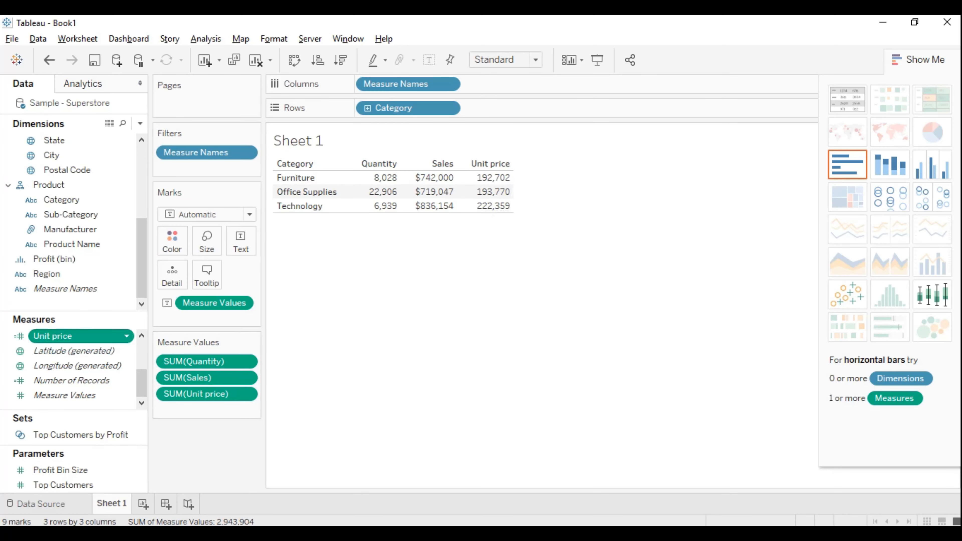
left_click(125, 336)
left_click(163, 100)
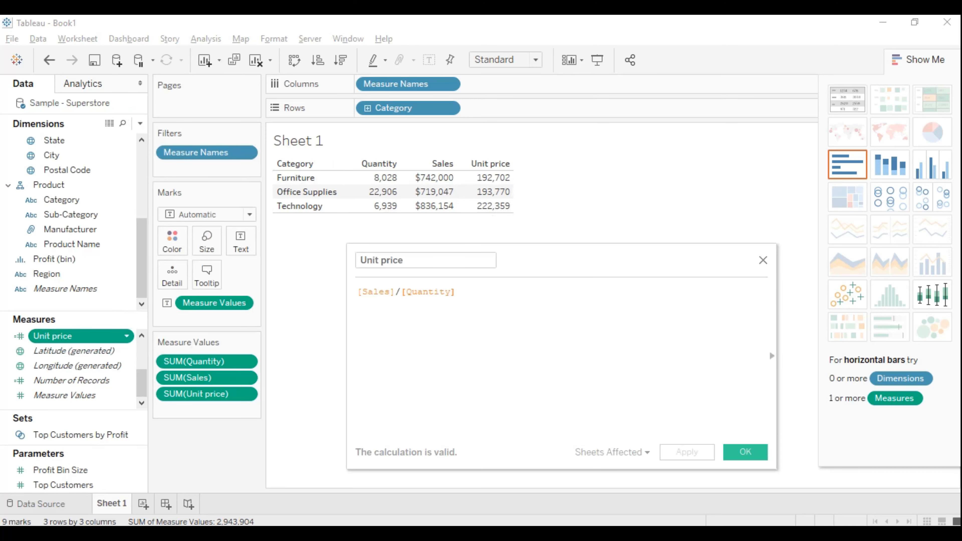
left_click(358, 292)
type("SUM(")
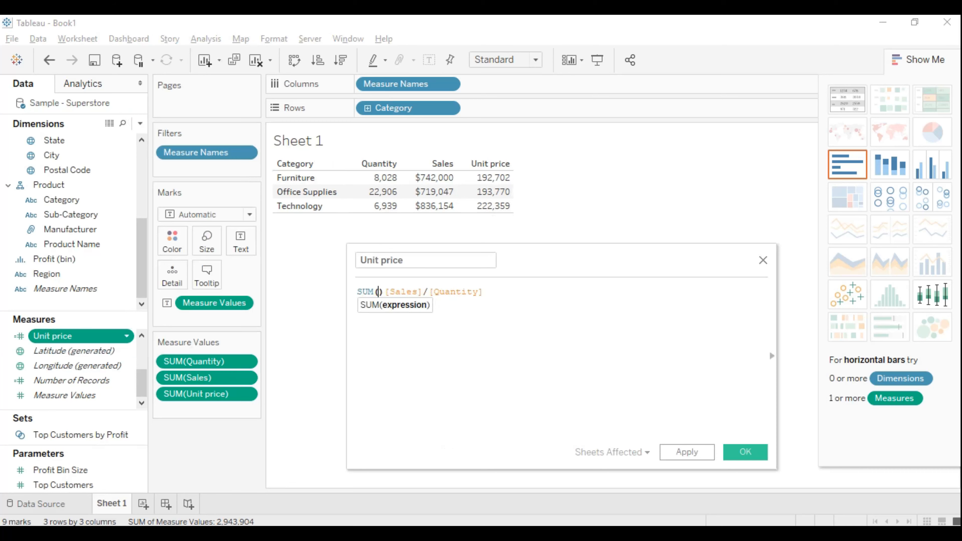
key("Delete")
key("Right")
key("Right")
key("Right")
key("Right")
key("Right")
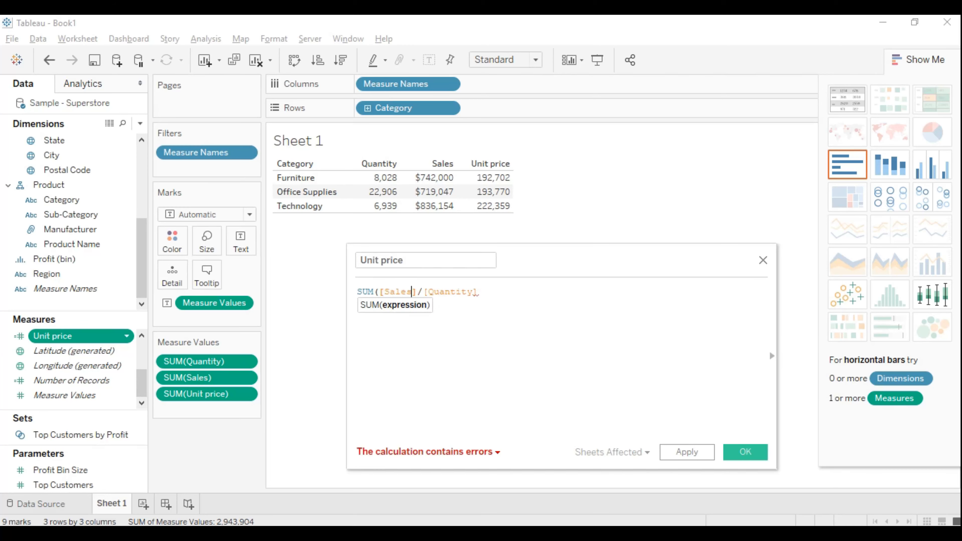
key("Right")
type(")")
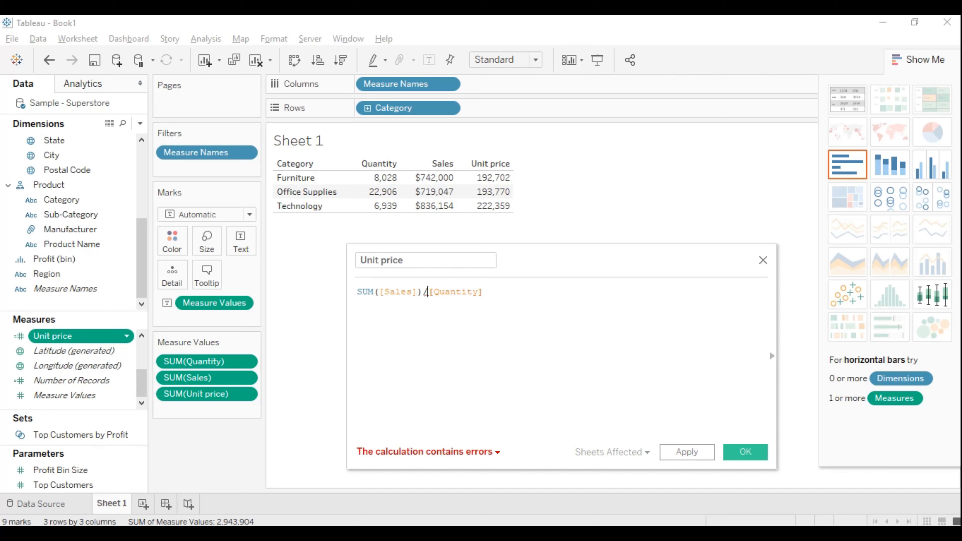
Step: Wrap the denominator as sum([Quantity]) and save the Unit price calculation
type("sum(")
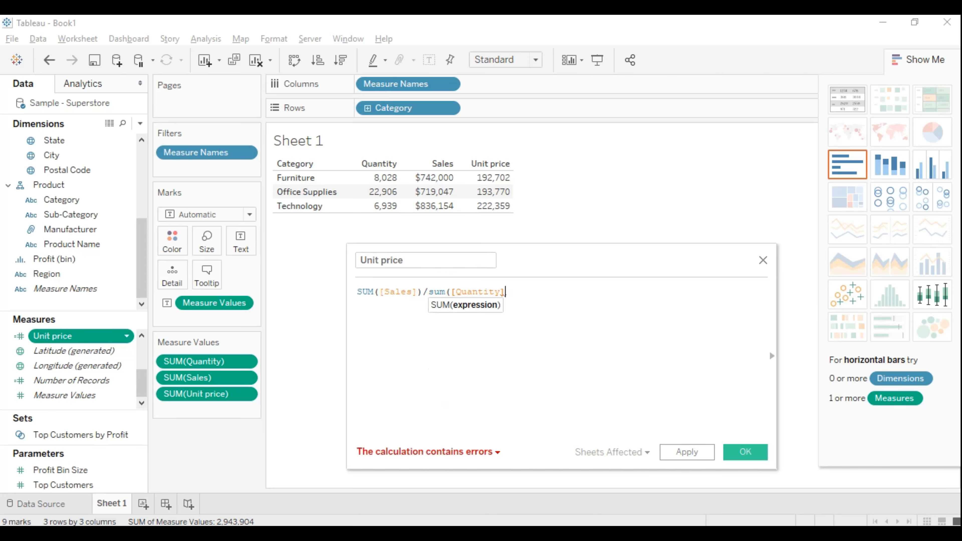
type(")")
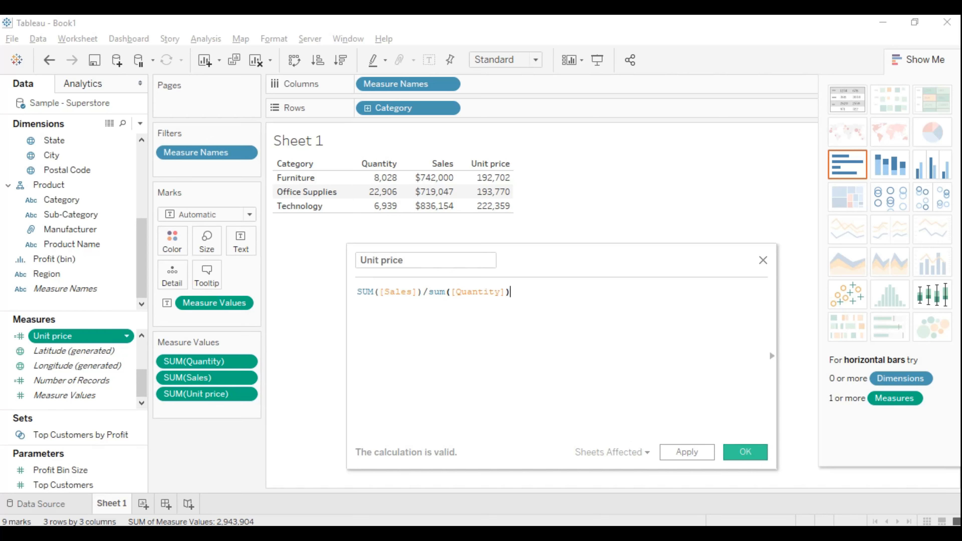
left_click(745, 452)
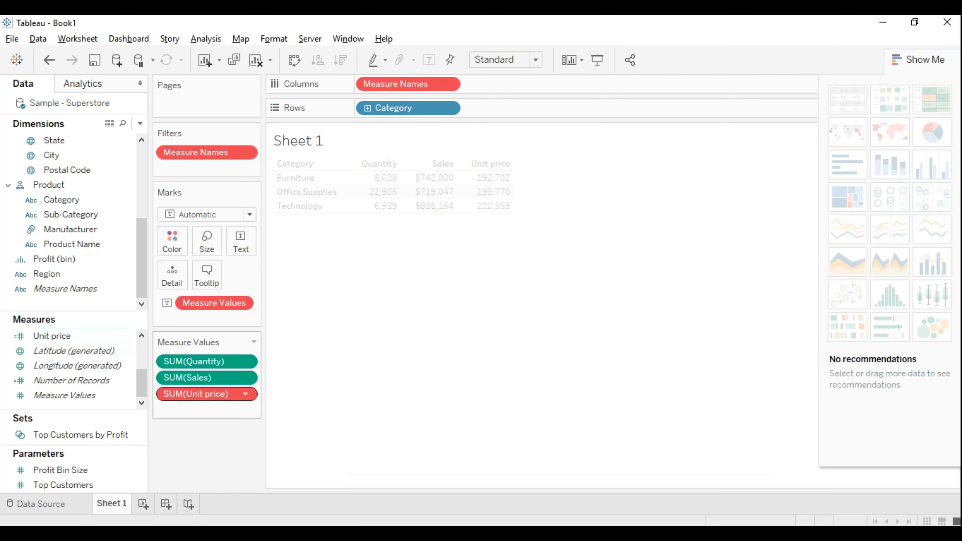
Step: Remove the invalid SUM(Unit price) from the measure values and add the Unit price measure to the table again
left_click_drag(207, 393, 203, 431)
left_click_drag(51, 336, 466, 197)
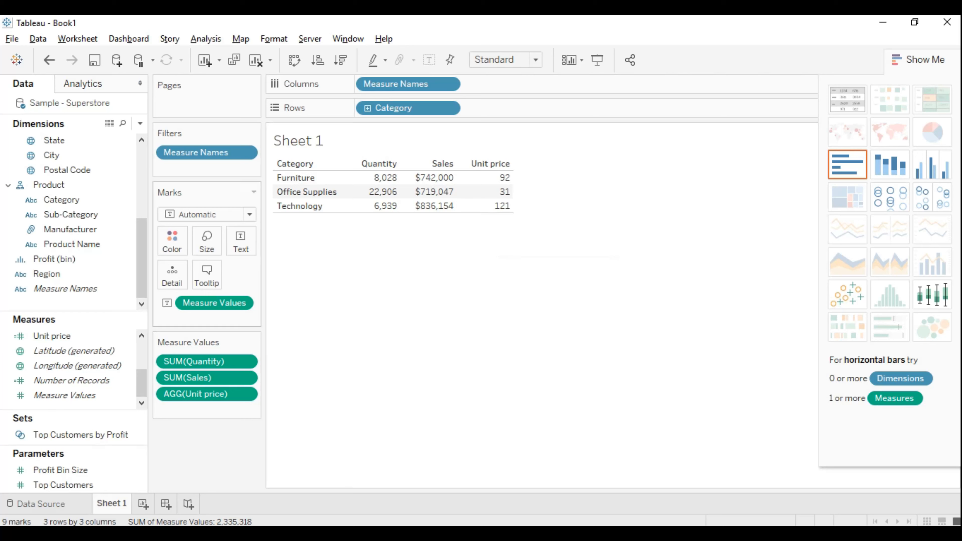
Step: Reopen the Unit price calculation, browse the full list of available functions, and close the editor without changes
left_click(126, 335)
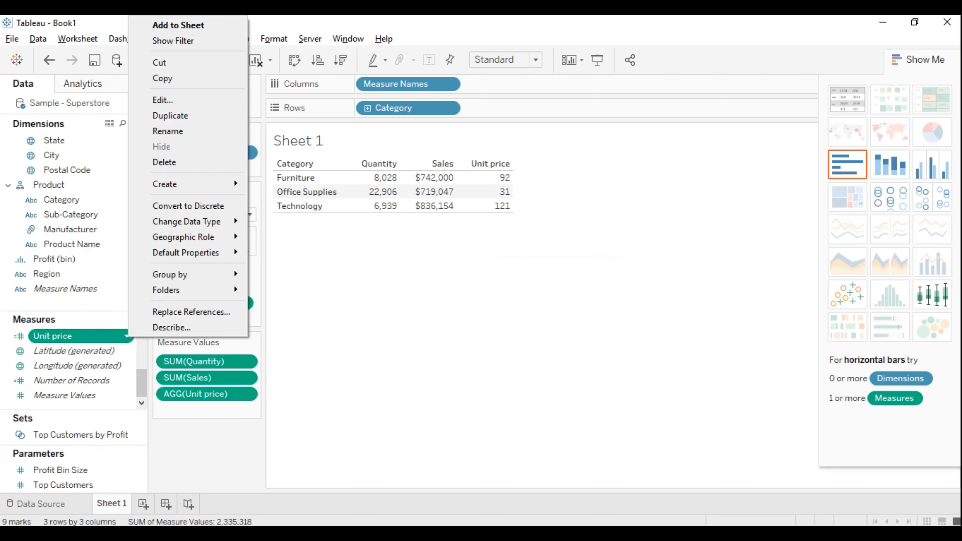
key("Up")
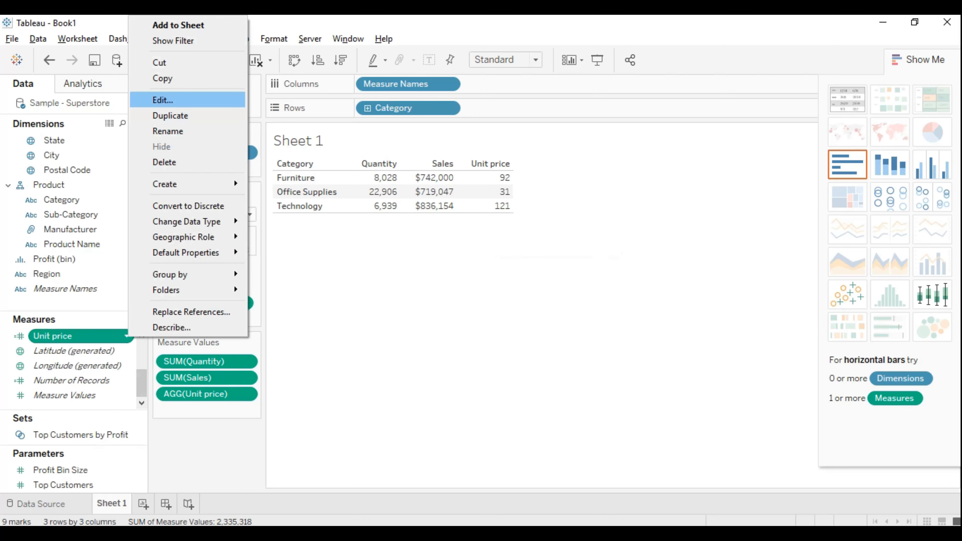
key("Return")
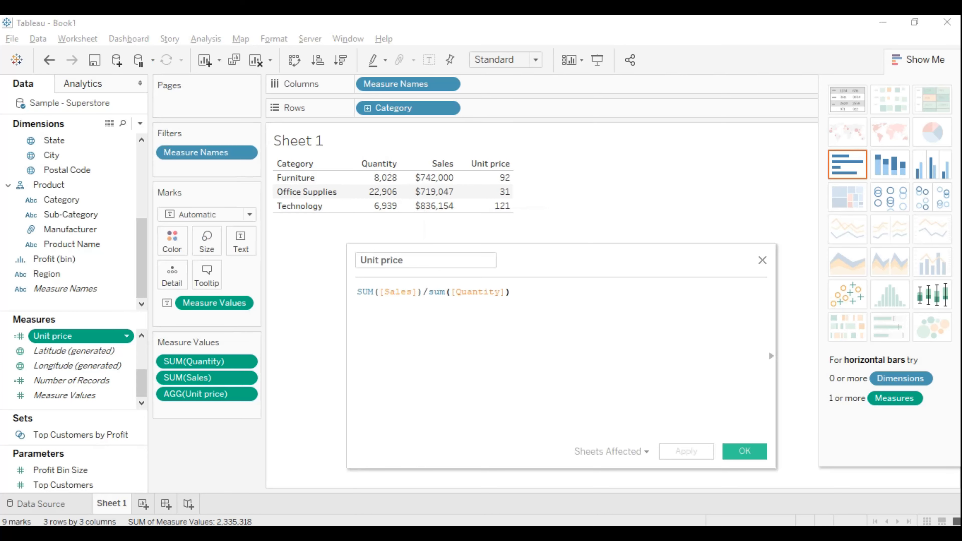
left_click_drag(568, 260, 347, 141)
left_click(549, 236)
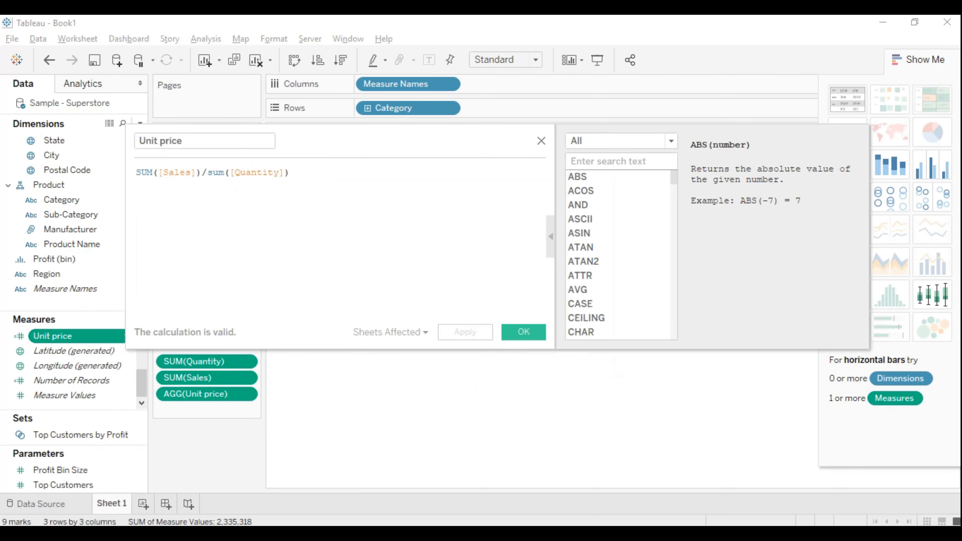
scroll(617, 254, "down", 20)
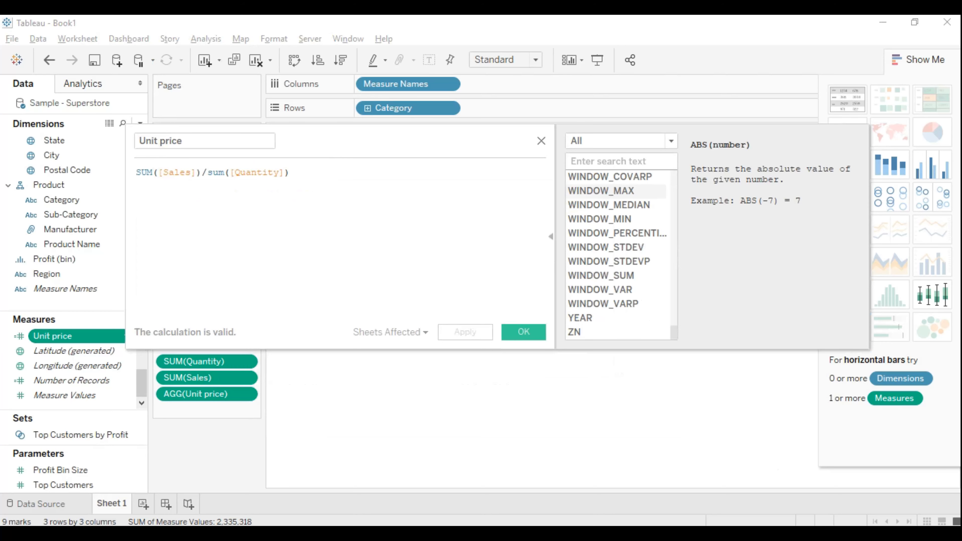
scroll(617, 254, "up", 10)
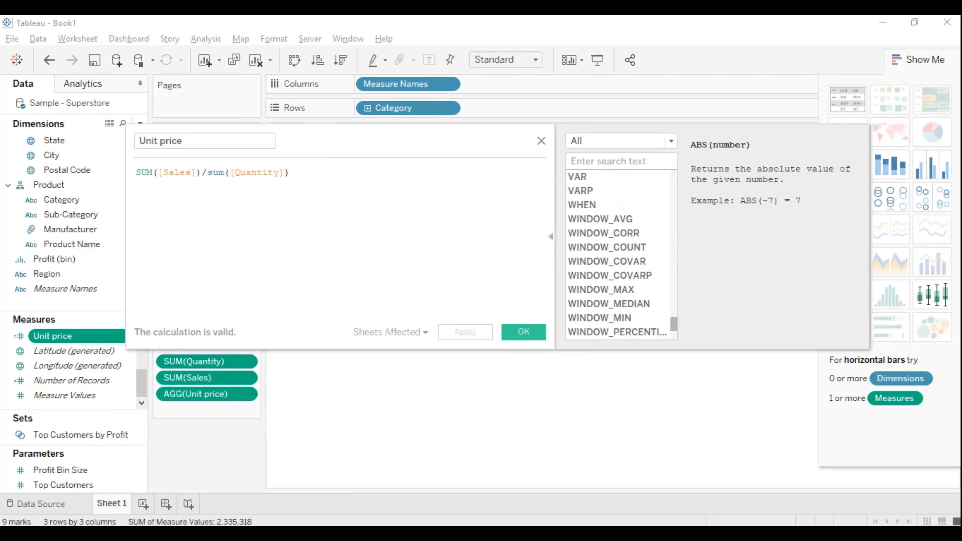
scroll(617, 254, "up", 20)
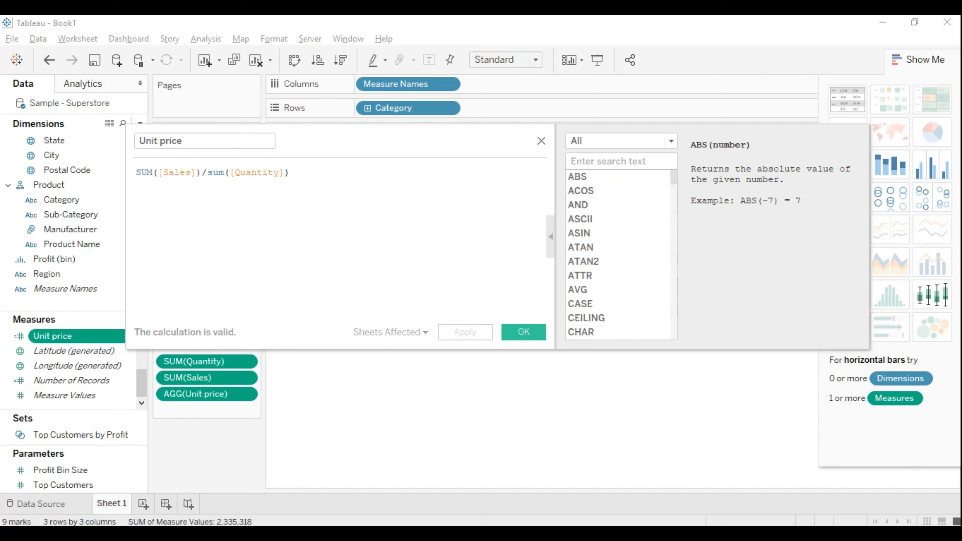
left_click(548, 231)
left_click_drag(548, 230, 704, 301)
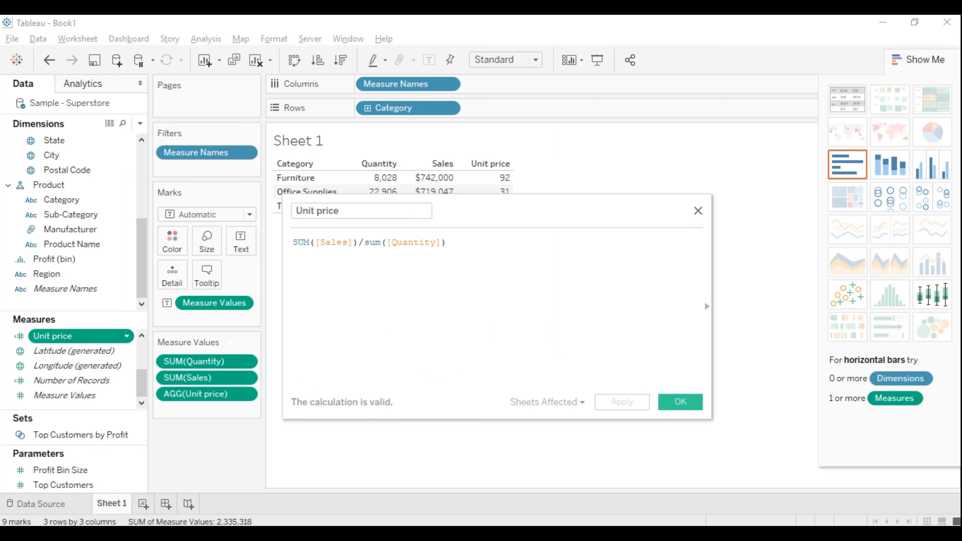
left_click(698, 211)
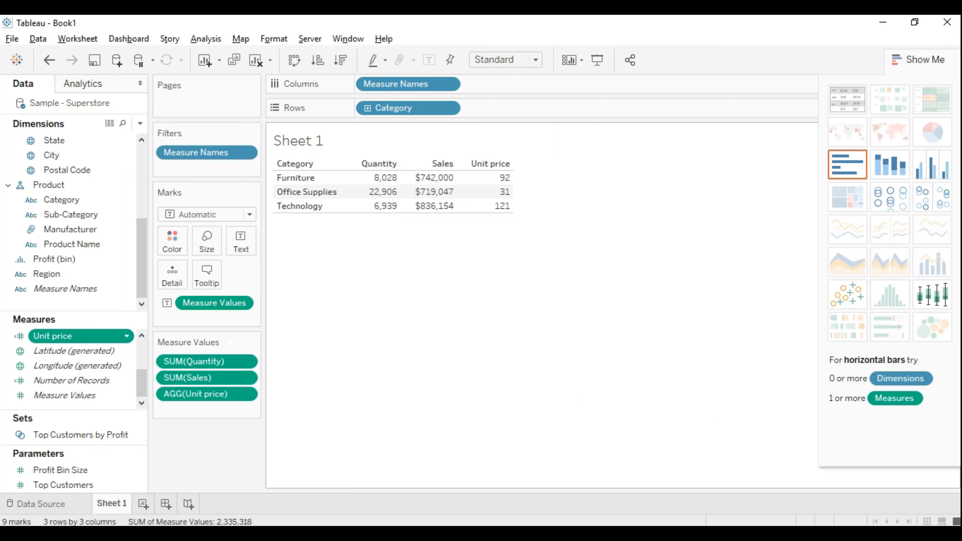